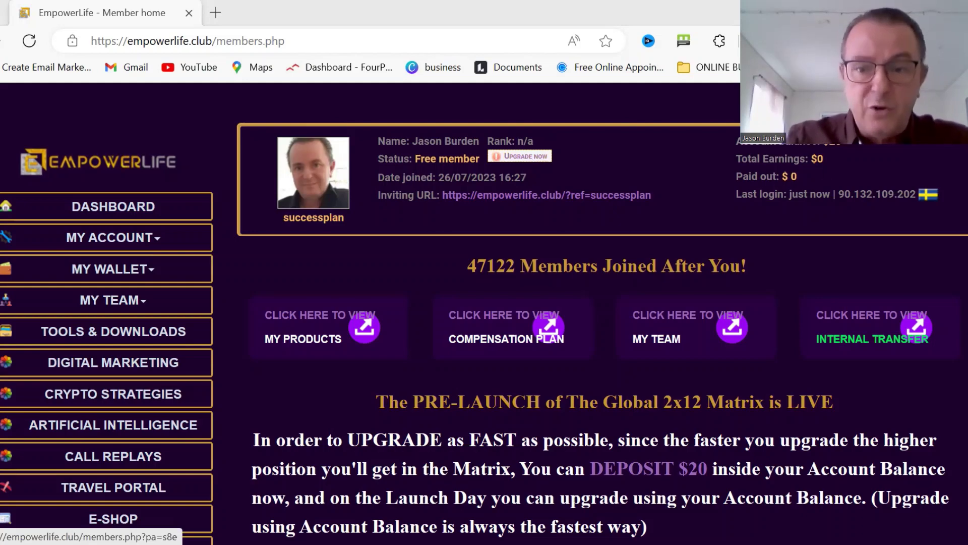
{"action": "scroll", "coordinate": [719, 215], "scroll_direction": "down", "scroll_amount": 3}
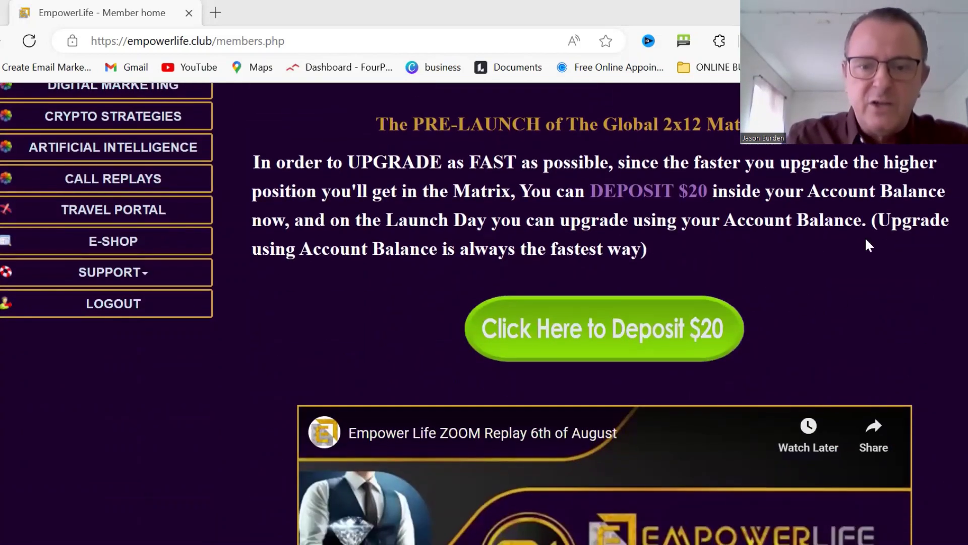
- Open the $20 Deposit Funds form and show the Crypto1, Payeer and PerfectMoney gateway choices
{"action": "left_click", "coordinate": [616, 335]}
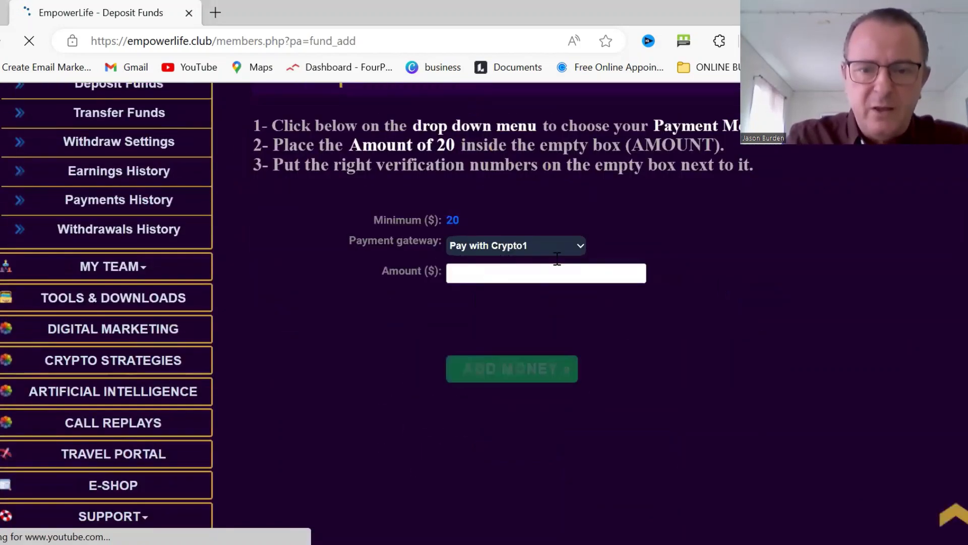
{"action": "left_click", "coordinate": [580, 246]}
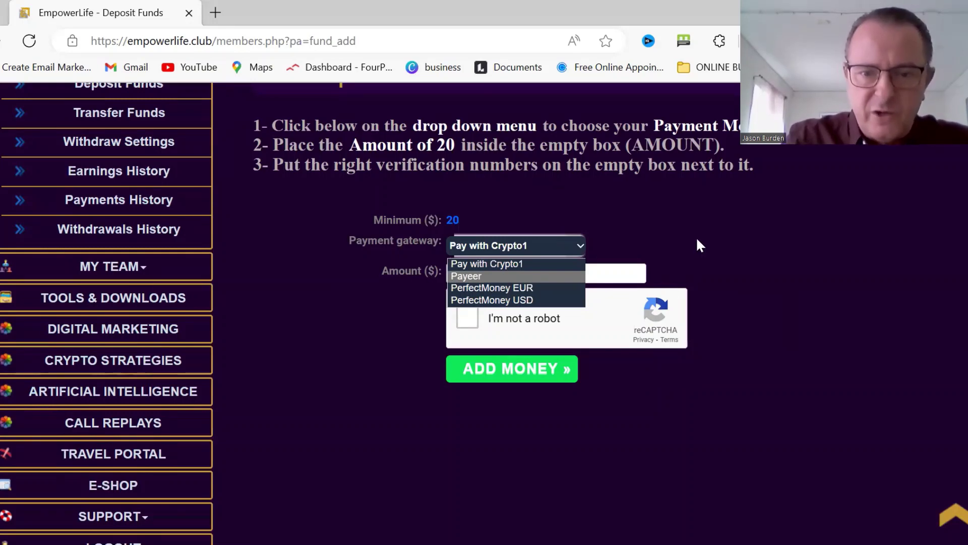
- Keep Pay with Crypto1 as the gateway and enter a deposit amount of 20
{"action": "left_click", "coordinate": [460, 277]}
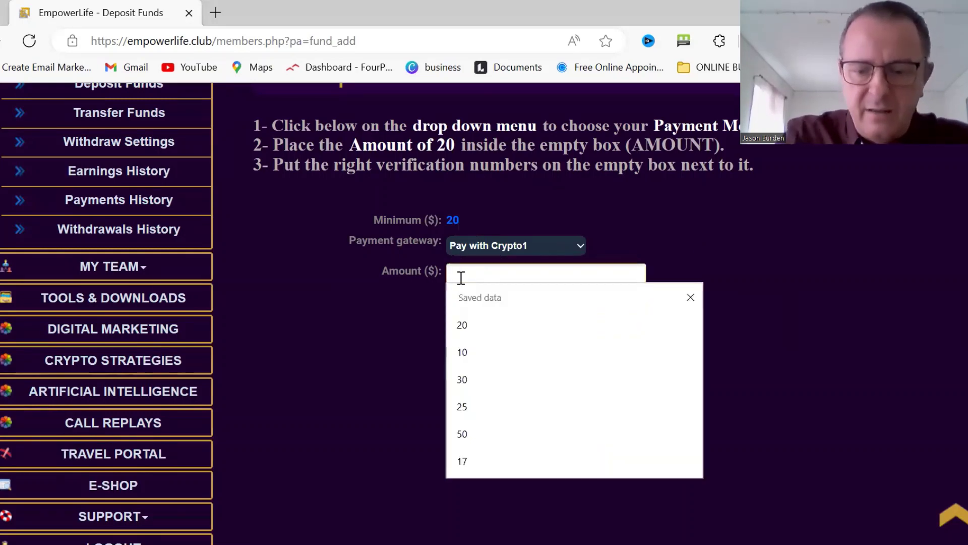
{"action": "type", "text": "20"}
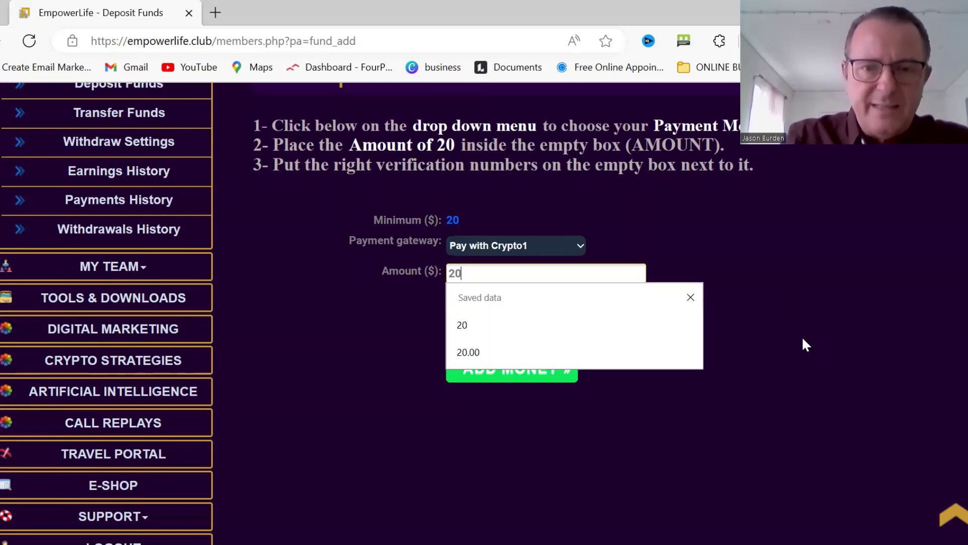
{"action": "scroll", "coordinate": [804, 344], "scroll_direction": "up", "scroll_amount": 1}
{"action": "scroll", "coordinate": [804, 345], "scroll_direction": "up", "scroll_amount": 3}
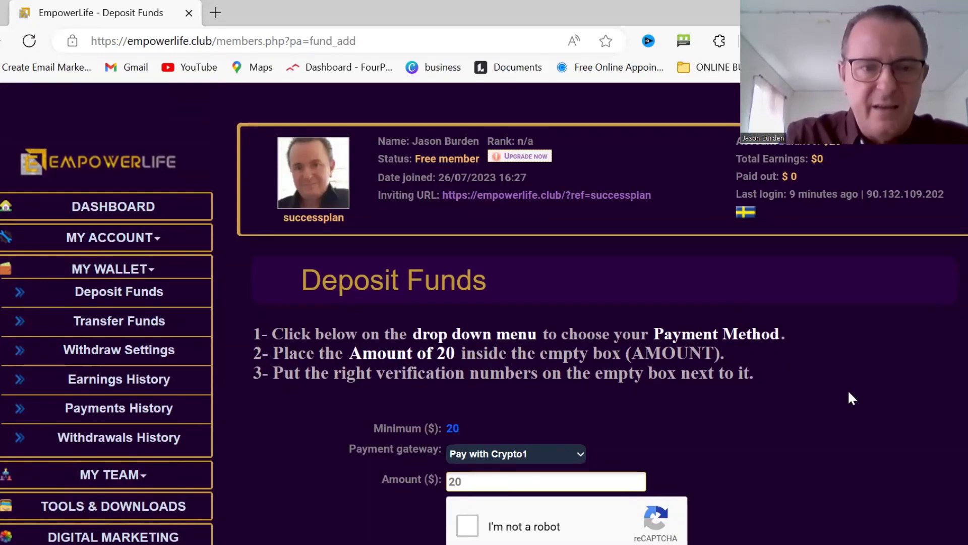
{"action": "scroll", "coordinate": [849, 394], "scroll_direction": "down", "scroll_amount": 3}
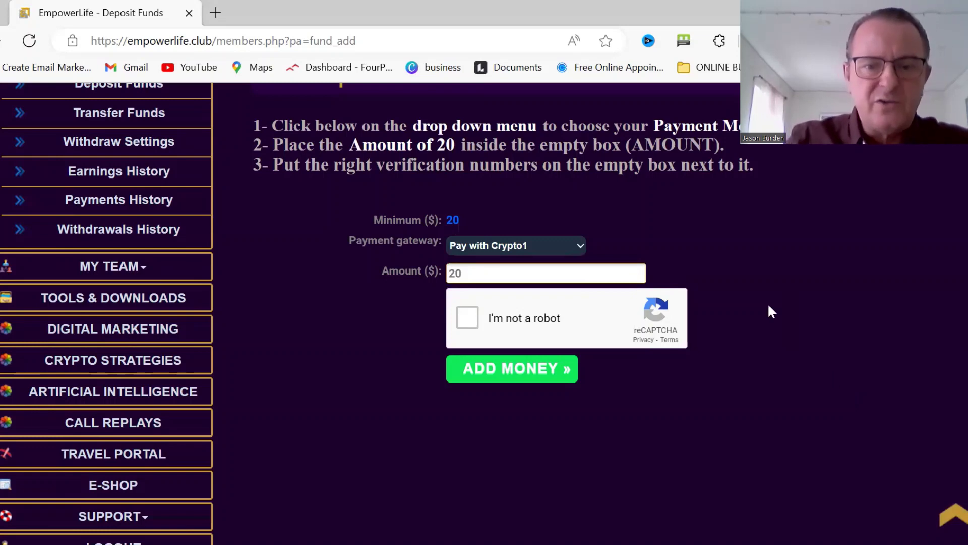
{"action": "left_click", "coordinate": [582, 246]}
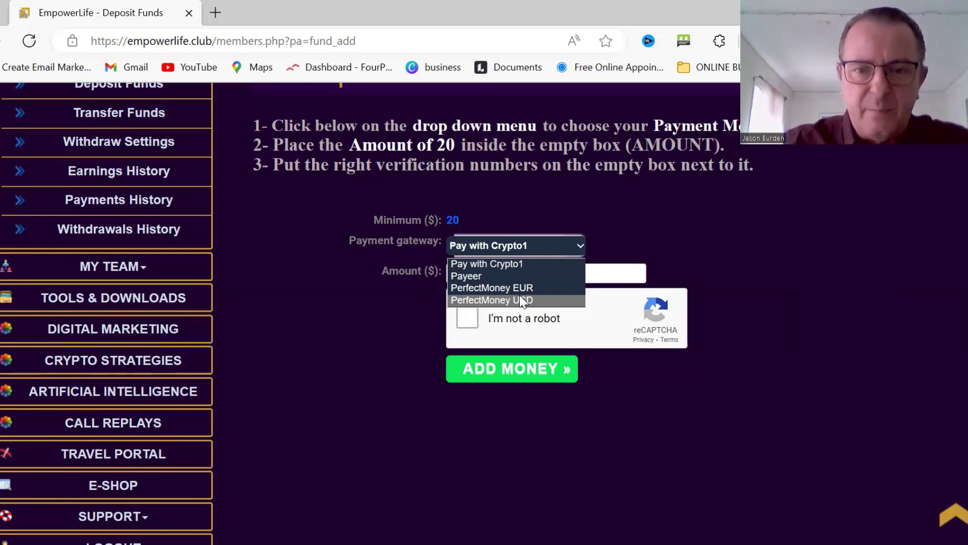
{"action": "left_click", "coordinate": [479, 324]}
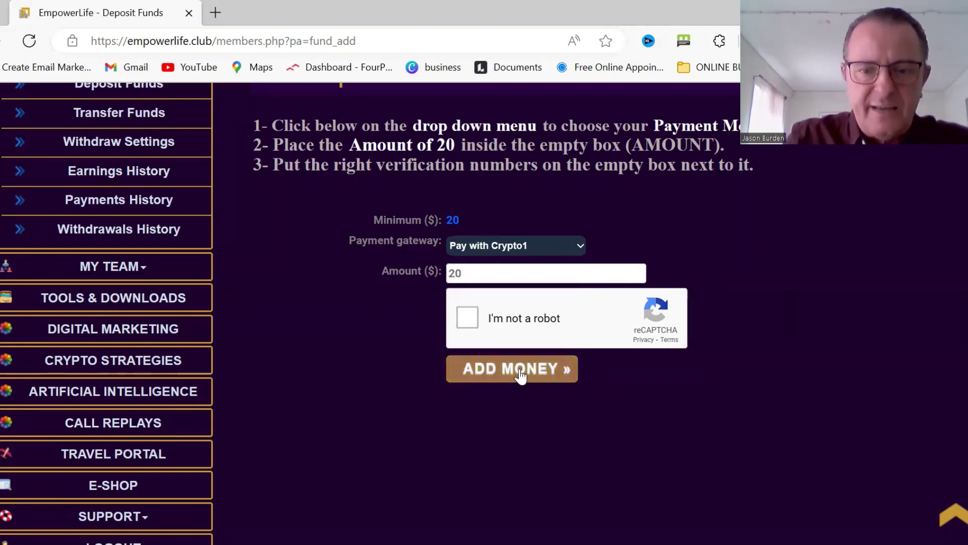
{"action": "scroll", "coordinate": [836, 425], "scroll_direction": "up", "scroll_amount": 1}
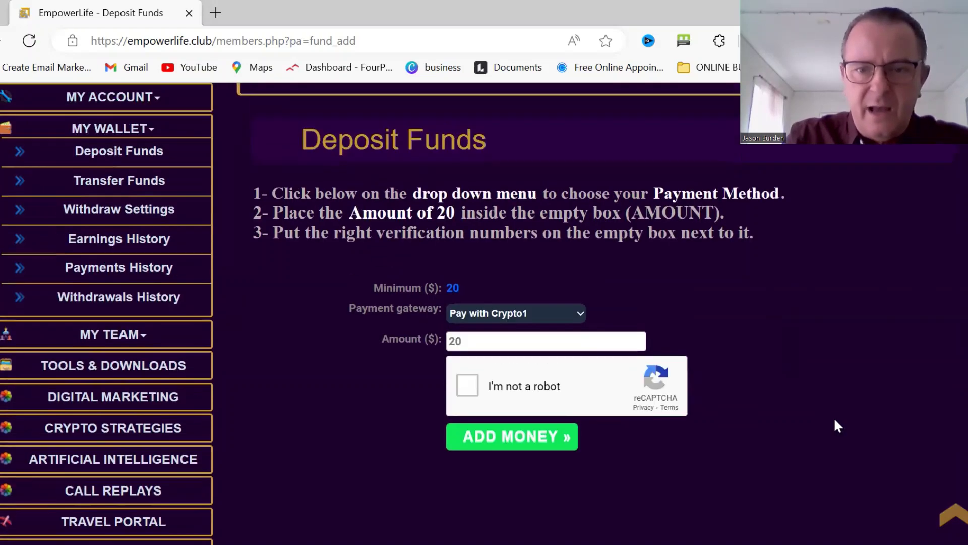
{"action": "scroll", "coordinate": [835, 425], "scroll_direction": "up", "scroll_amount": 2}
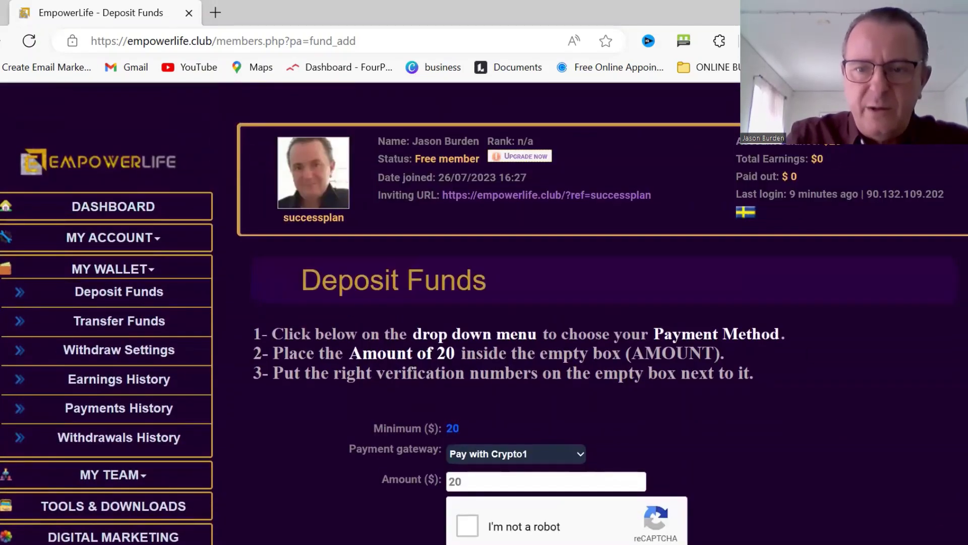